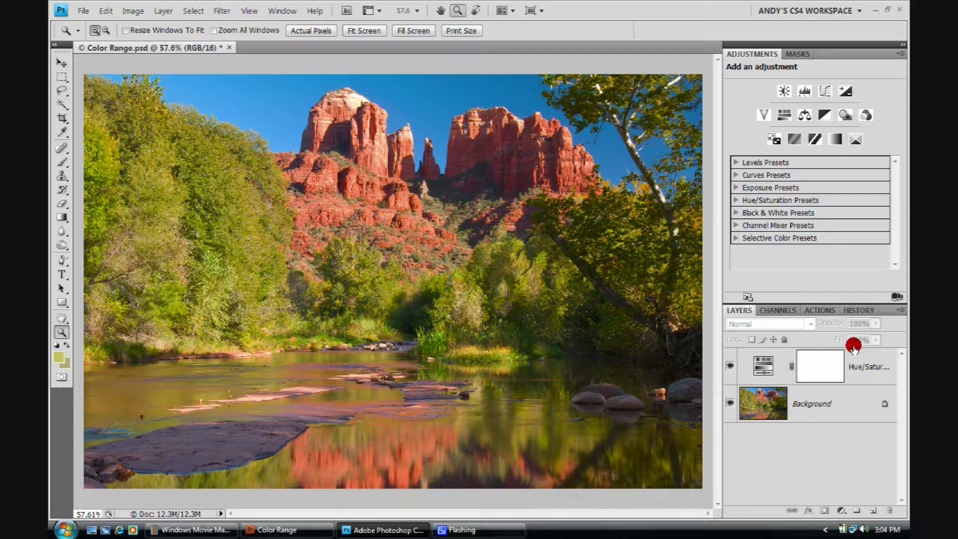
Open the Color Range dialog with the Background layer selected.
left_click(828, 401)
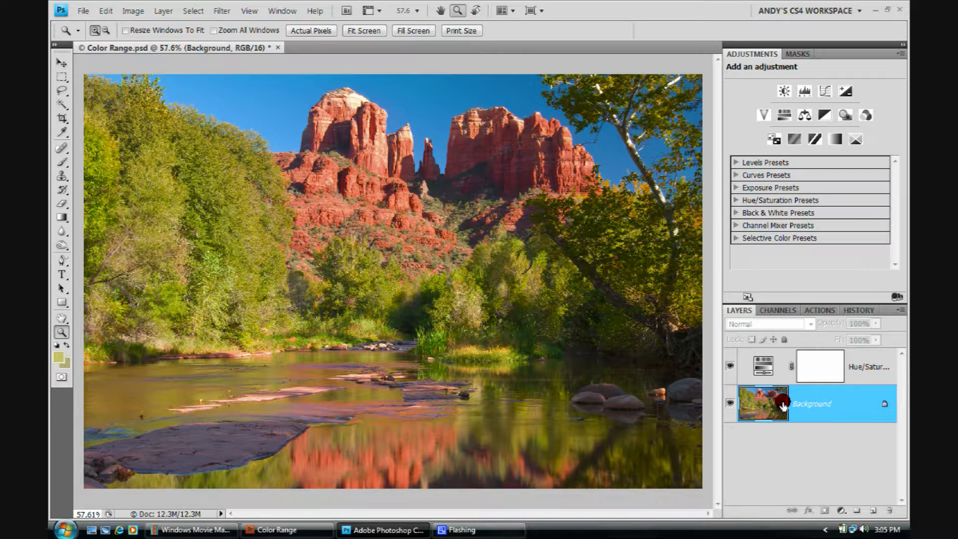
left_click(189, 10)
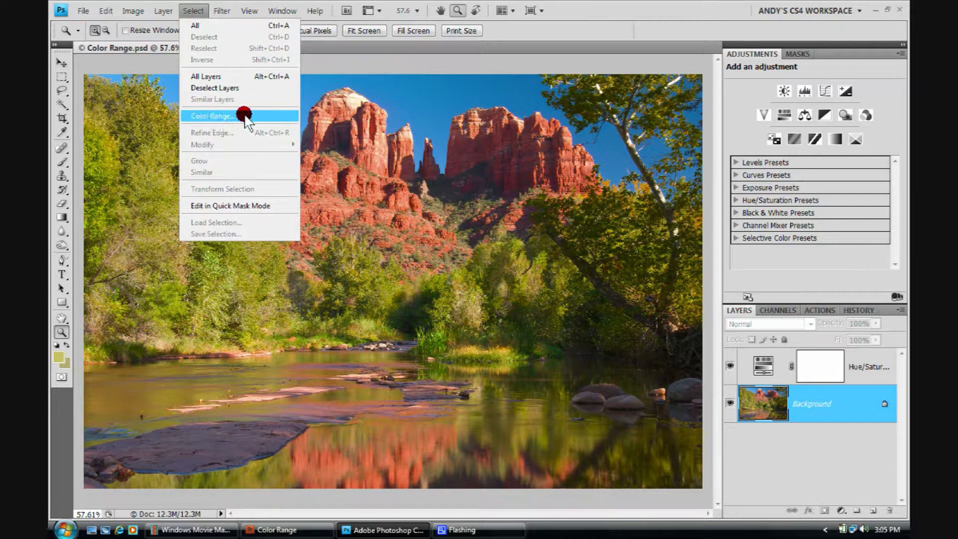
left_click(273, 120)
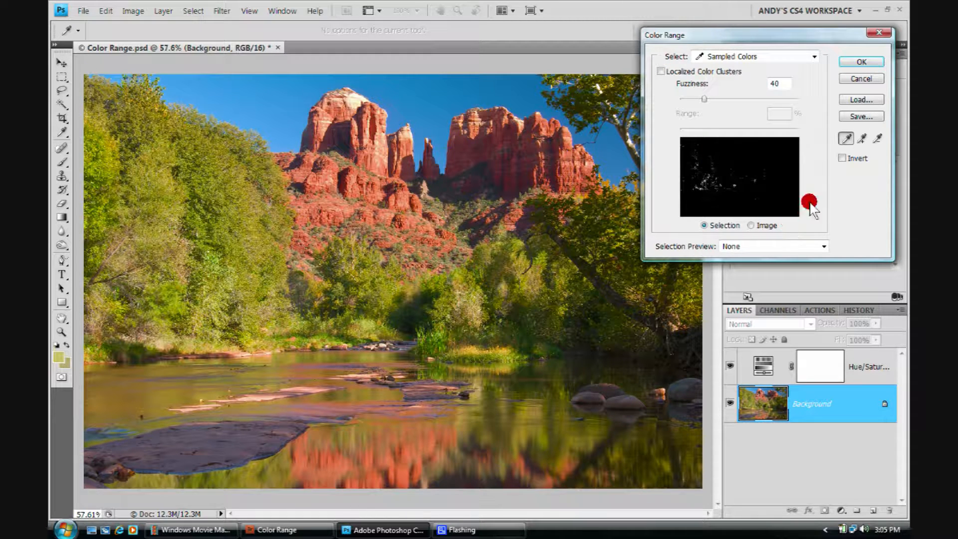
Sample the green tree foliage colour with the Color Range eyedropper.
left_click(845, 137)
left_click(241, 246)
left_click(172, 225)
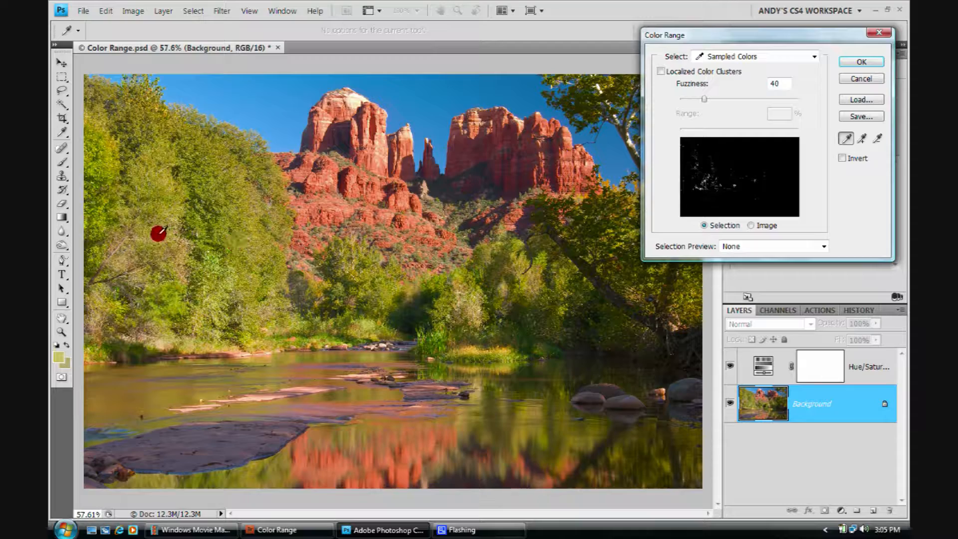
scroll(202, 172, "up", 2)
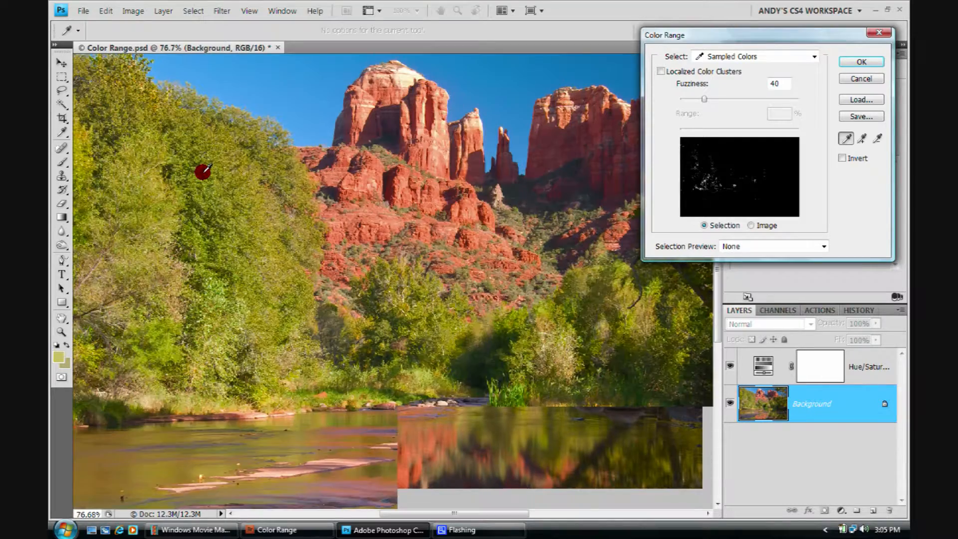
scroll(202, 172, "up", 4)
scroll(323, 210, "up", 5)
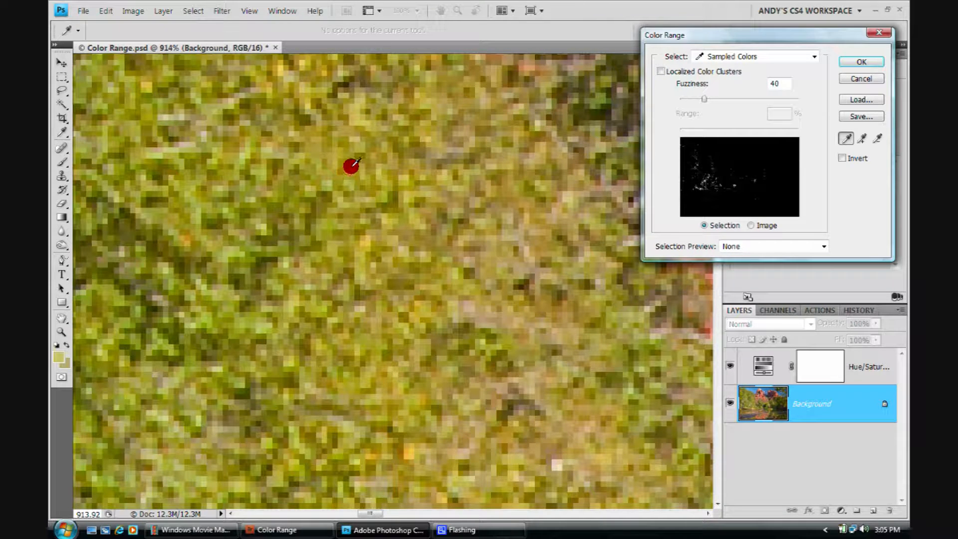
left_click(363, 175)
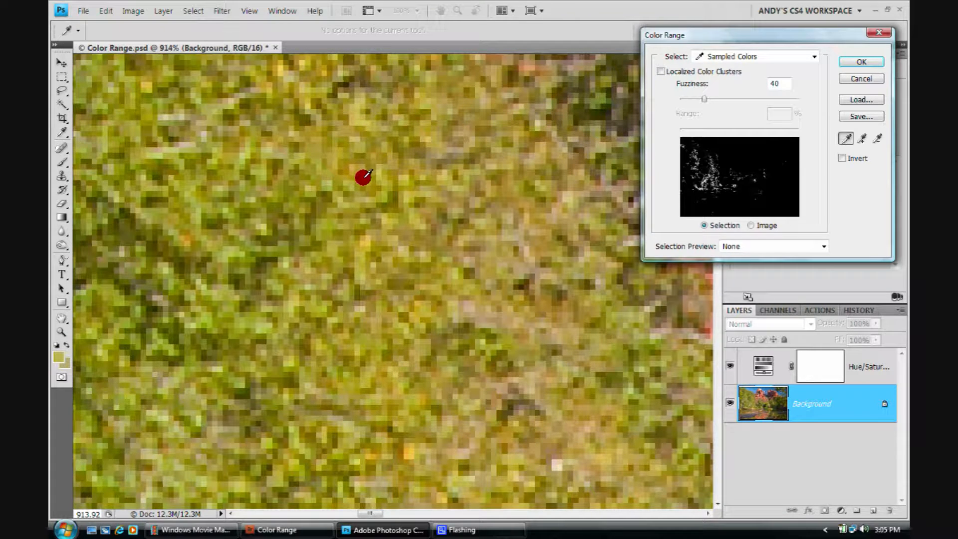
left_click(380, 185)
left_click(500, 192)
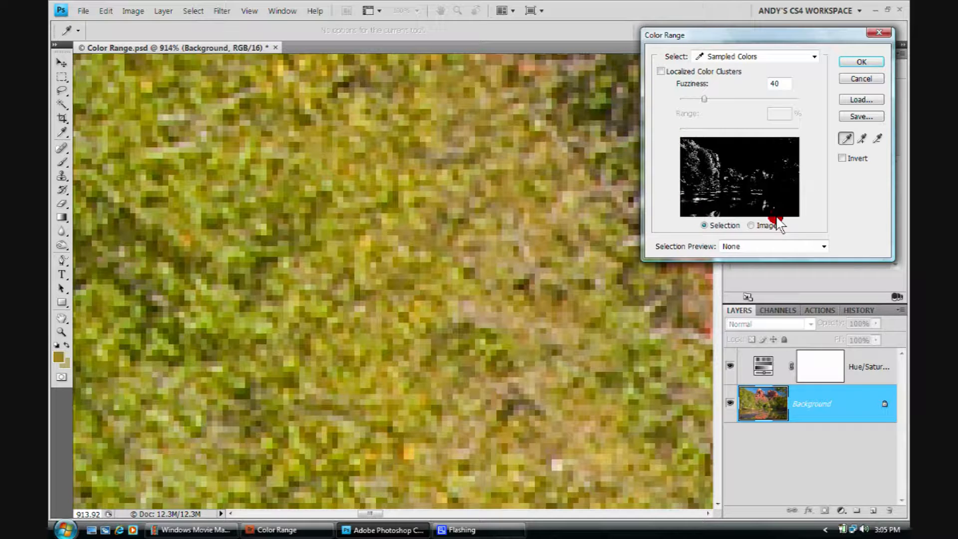
left_click(429, 194)
left_click(372, 220)
left_click(341, 188)
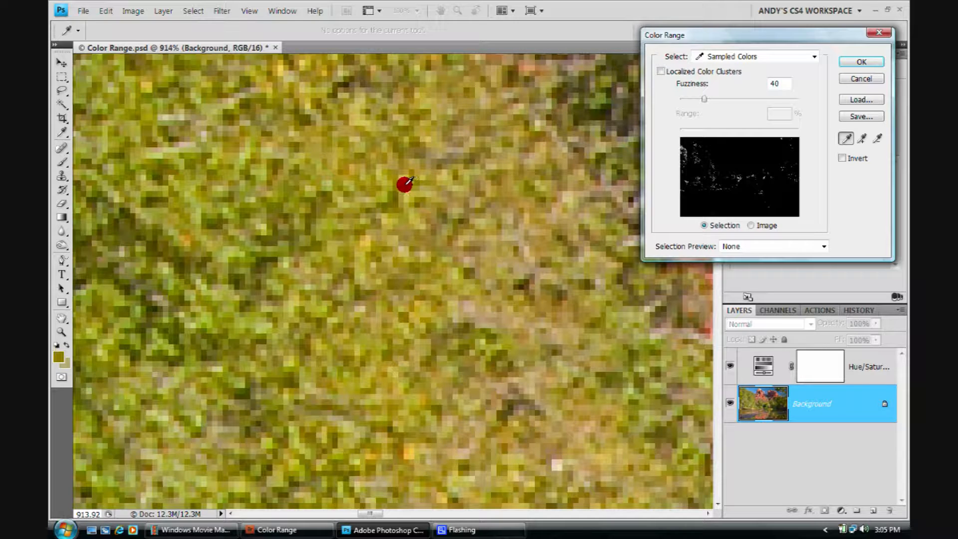
left_click(399, 182)
Add another foliage sample and set the eyedropper sample size to 3 by 3 Average.
left_click(862, 138)
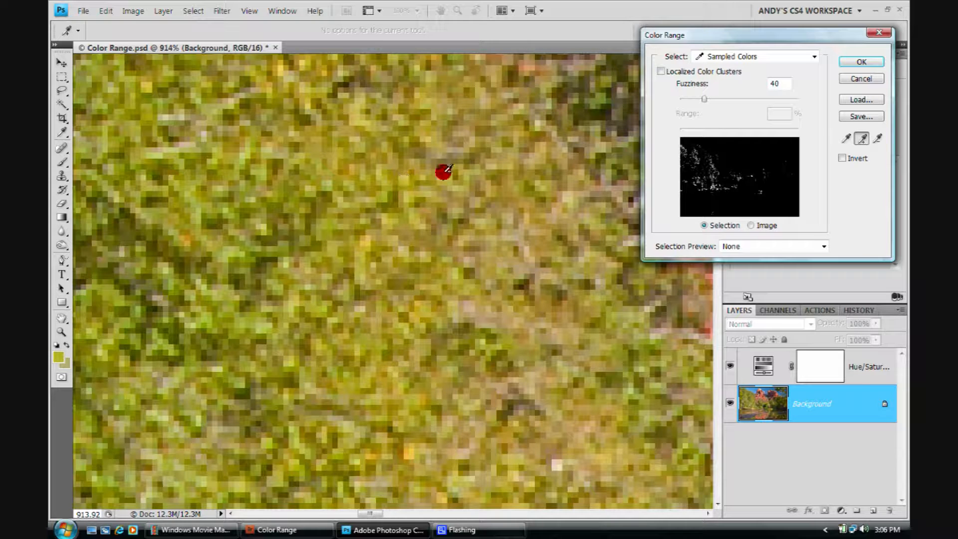
left_click(465, 171)
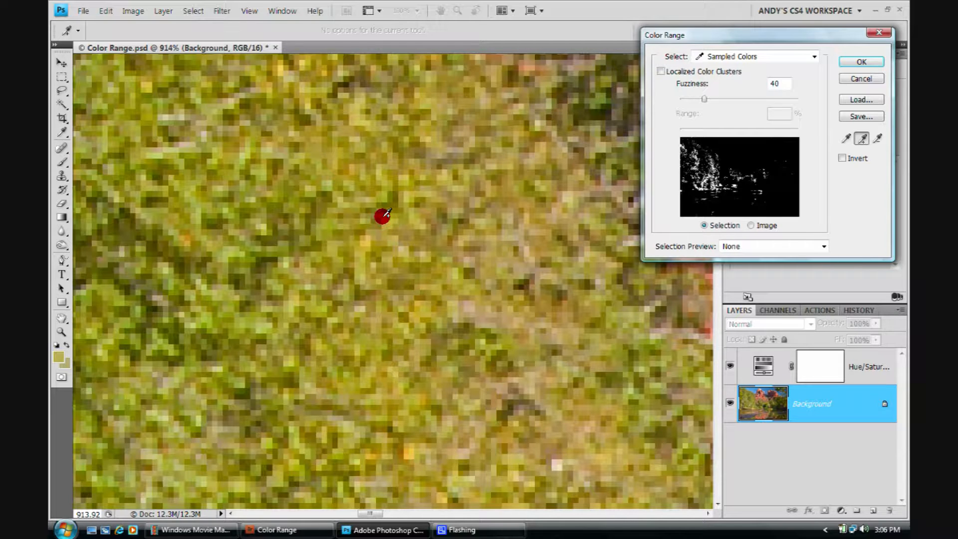
right_click(382, 215)
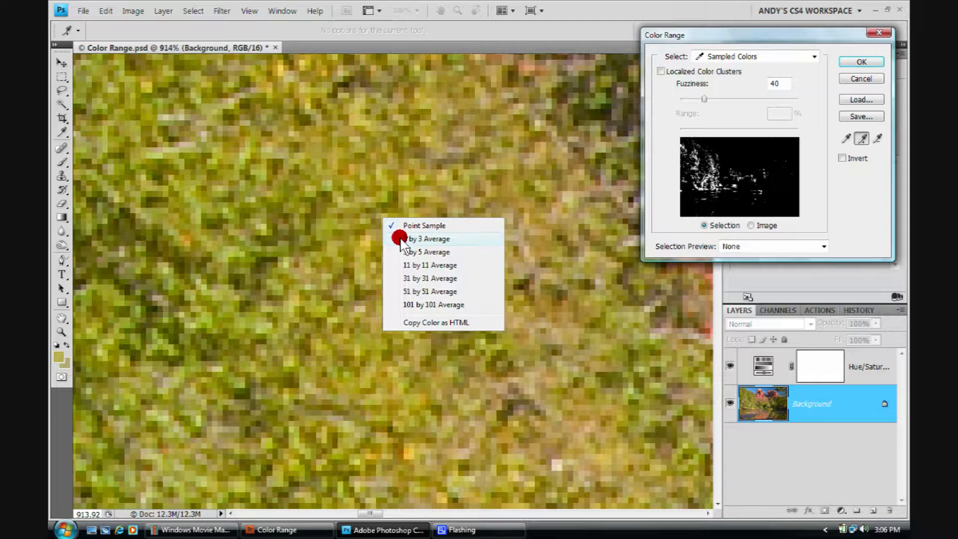
left_click(440, 232)
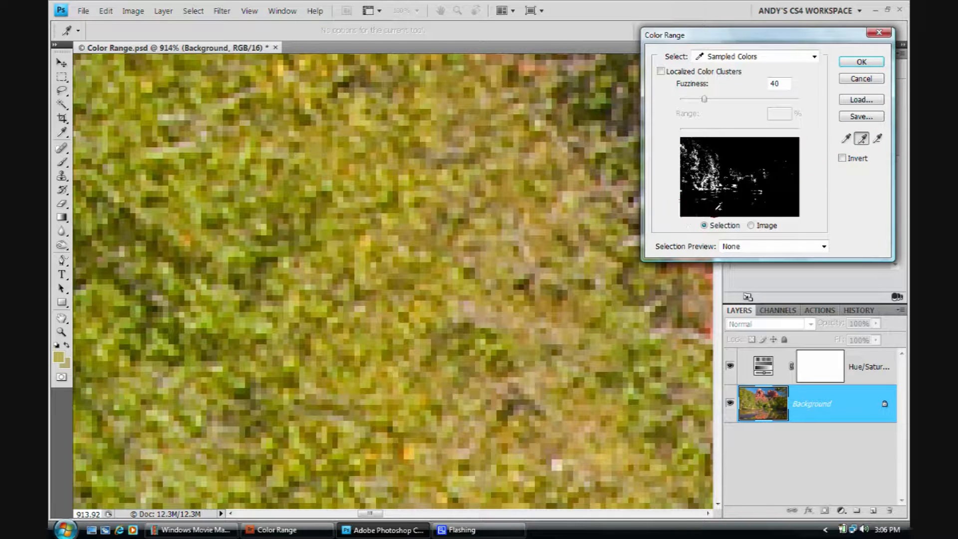
Set the Color Range fuzziness to 45 and accept the selection.
left_click(704, 99)
left_click_drag(704, 100, 750, 96)
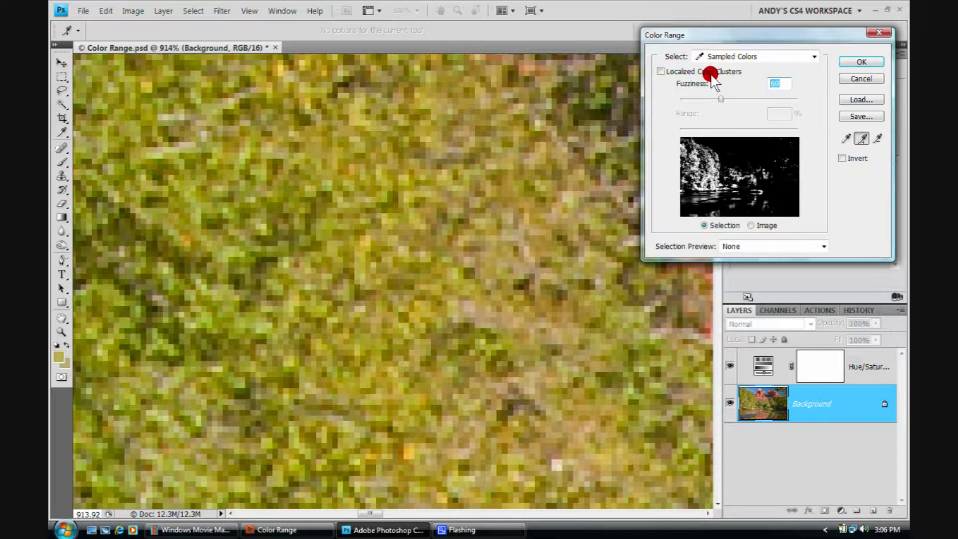
type("45")
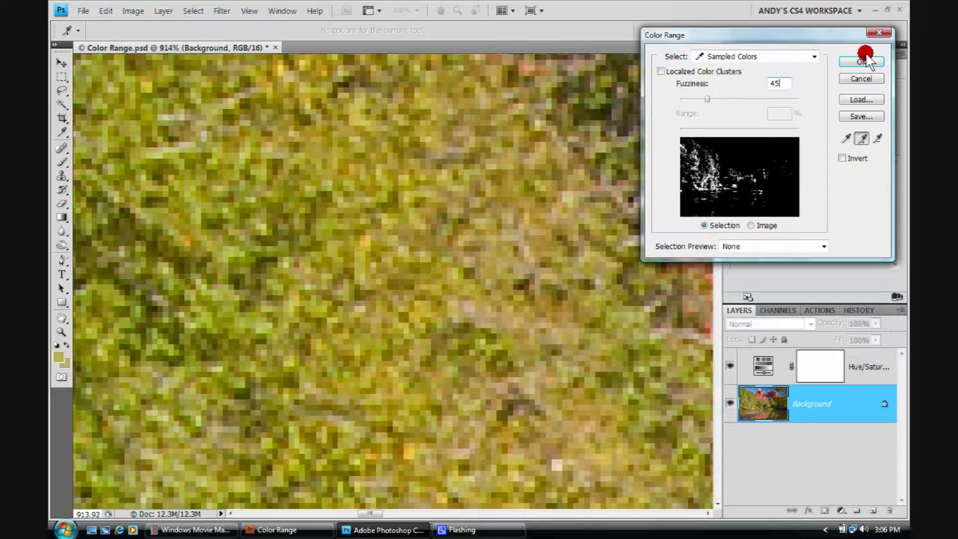
left_click(850, 60)
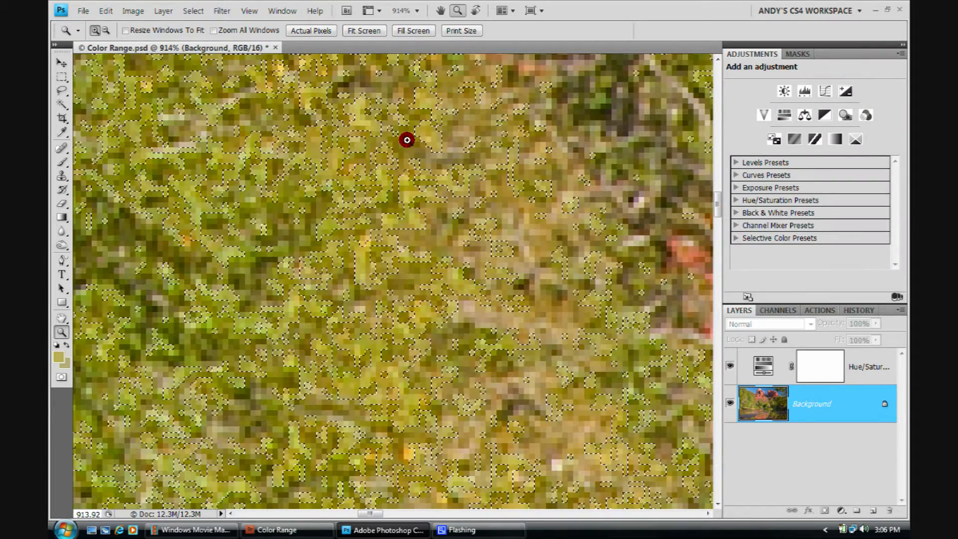
Add a Curves adjustment layer masked by the foliage selection.
left_click_drag(524, 160, 430, 259)
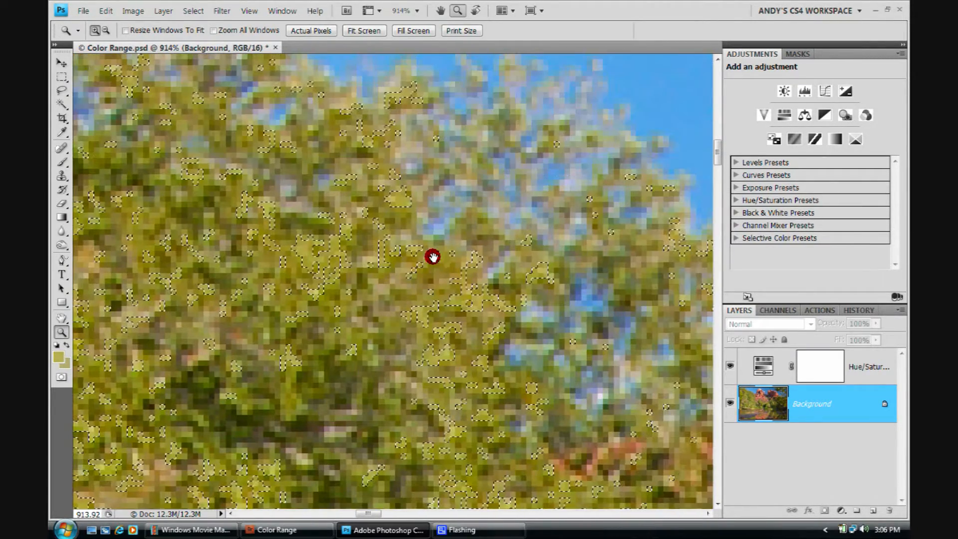
left_click(351, 31)
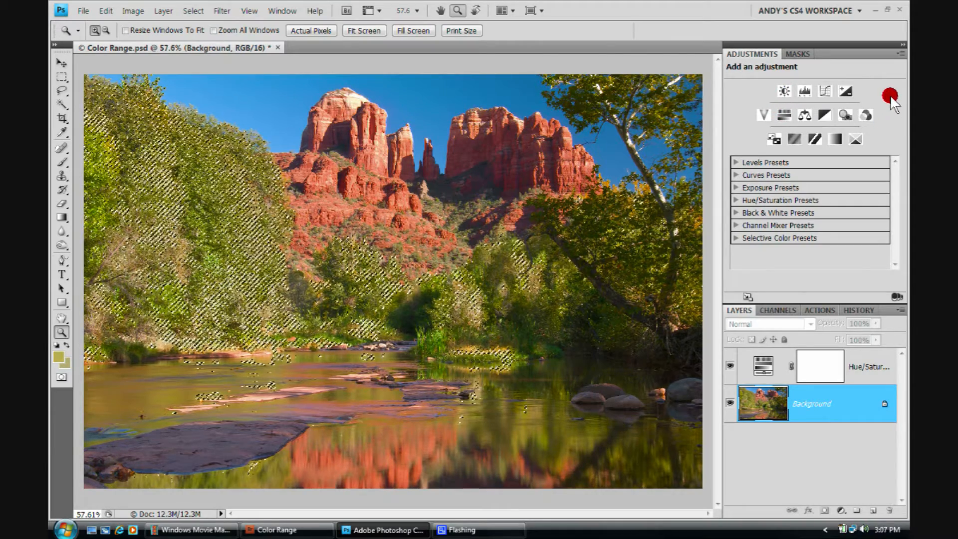
left_click(825, 91)
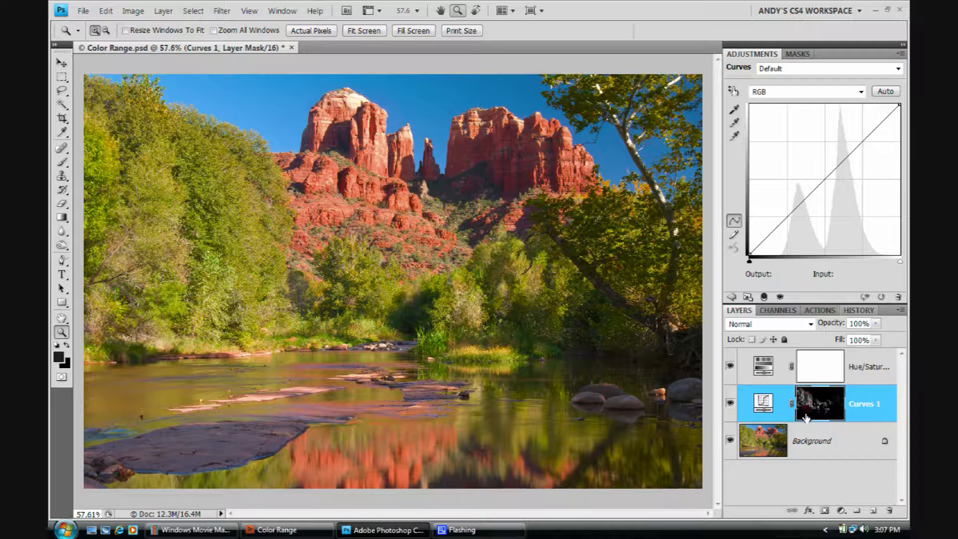
View the Curves layer mask on its own, then return to the image view.
key("alt")
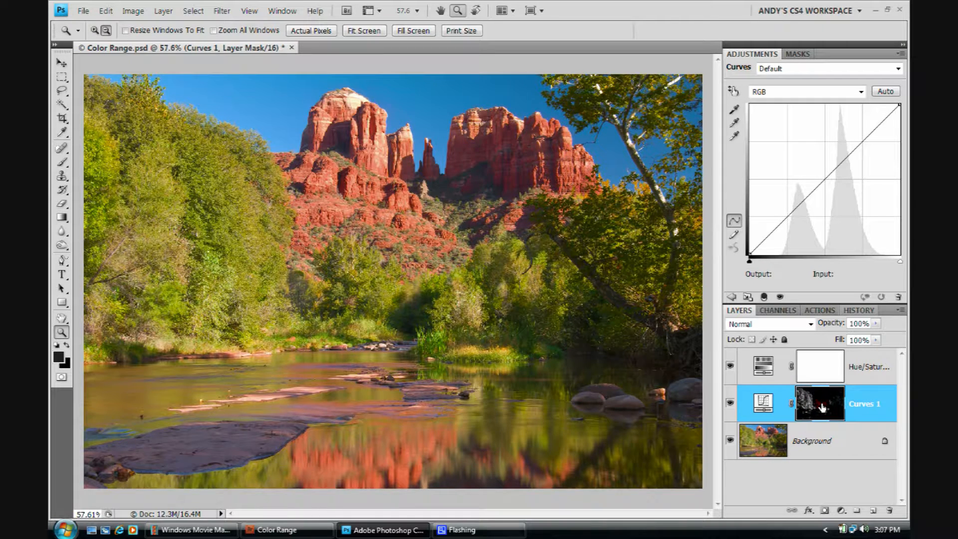
left_click(822, 408, "alt")
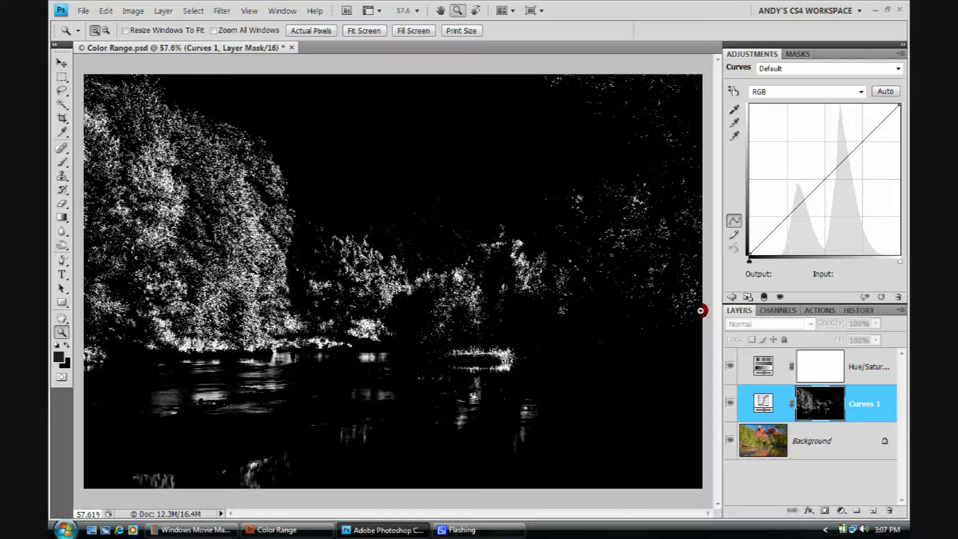
left_click(728, 428)
left_click(818, 412, "alt")
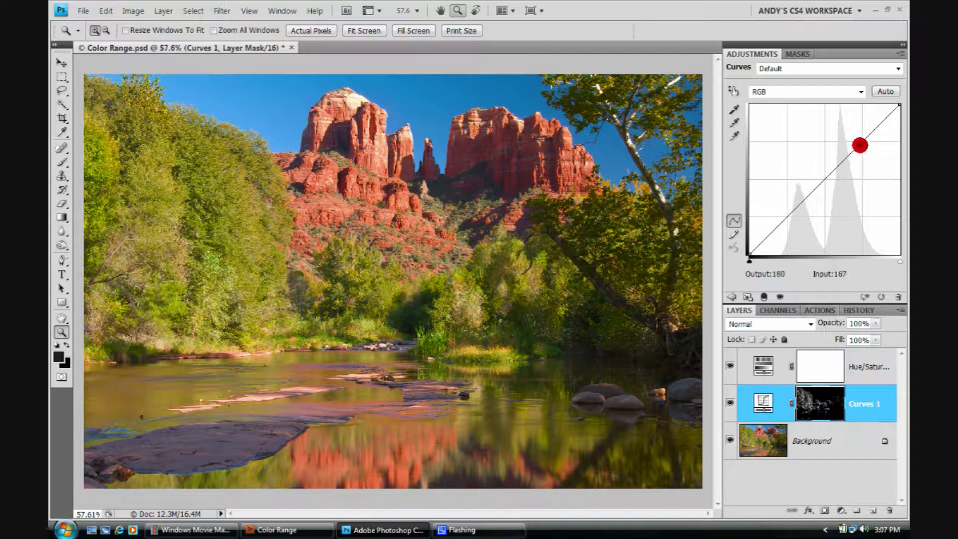
Try a Curves point adjustment, delete the point, and step back to remove the Curves layer.
mouse_move(862, 140)
left_mouse_down()
mouse_move(847, 150)
mouse_move(861, 148)
left_mouse_up()
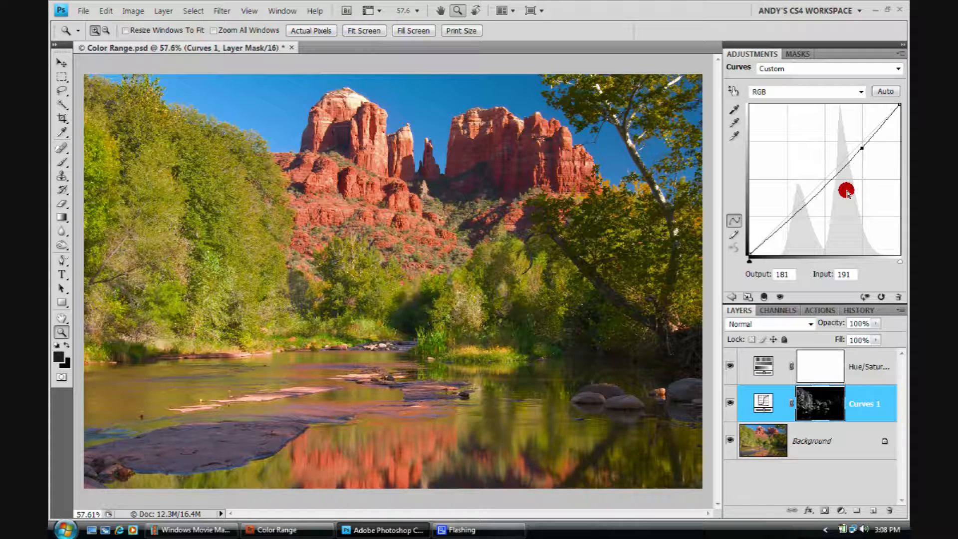
key("Delete")
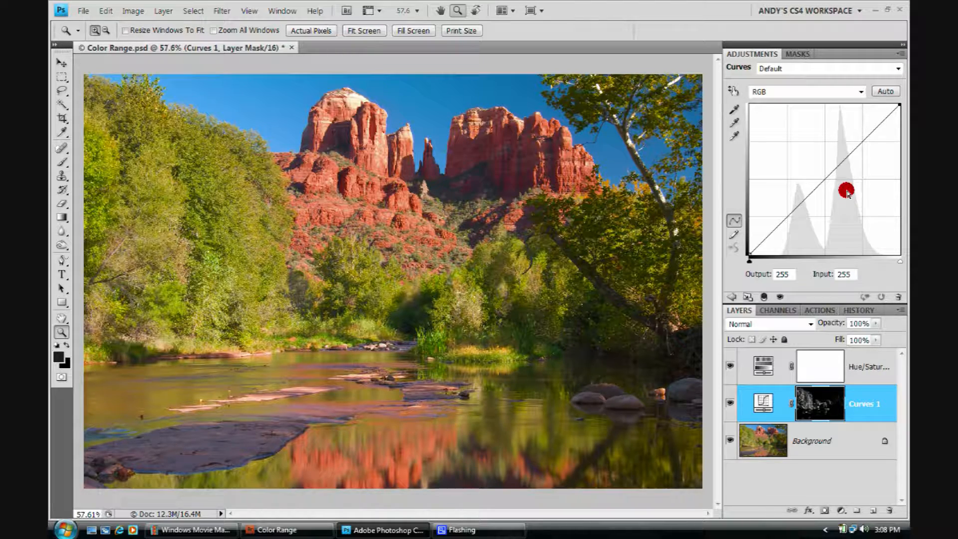
key("ctrl+alt+z")
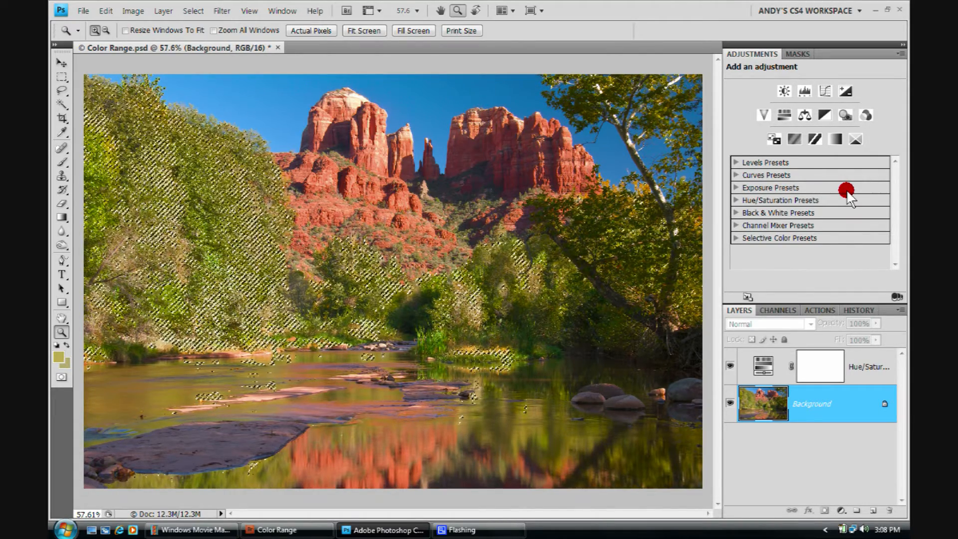
Add a Color Balance adjustment layer and shift the midtone sliders toward green, blue and cyan.
left_click(805, 116)
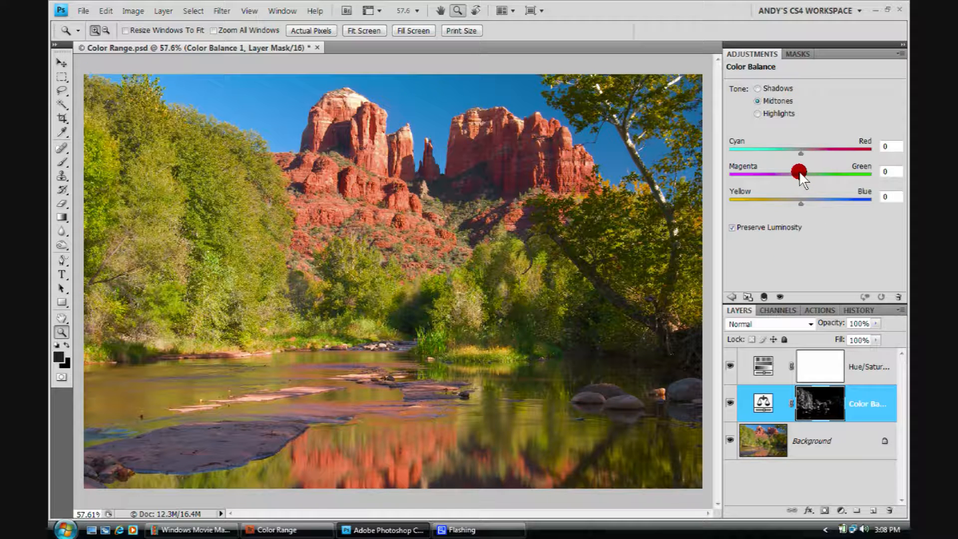
left_click_drag(801, 180, 810, 186)
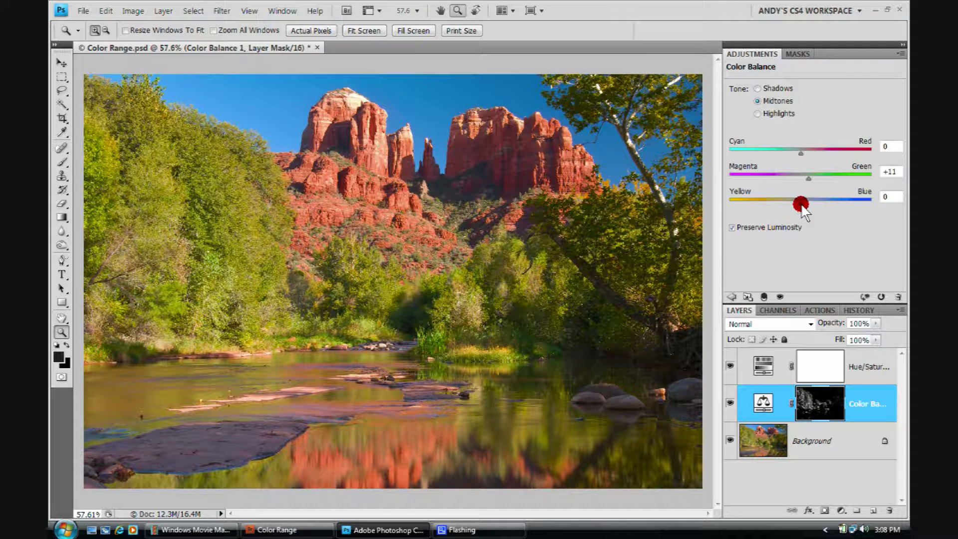
left_click_drag(801, 202, 810, 205)
left_click_drag(800, 150, 799, 155)
Adjust the Color Balance sliders for the Highlights and Shadows tones.
left_click(757, 113)
left_click_drag(803, 175, 808, 201)
left_click_drag(798, 153, 809, 202)
left_click(757, 88)
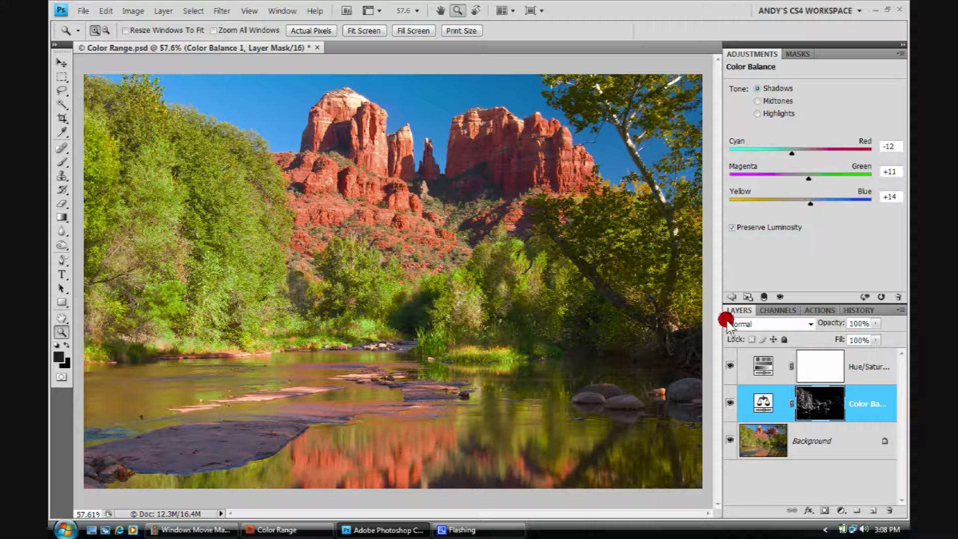
Toggle the Color Balance layer's visibility to compare the image before and after.
left_click(730, 399)
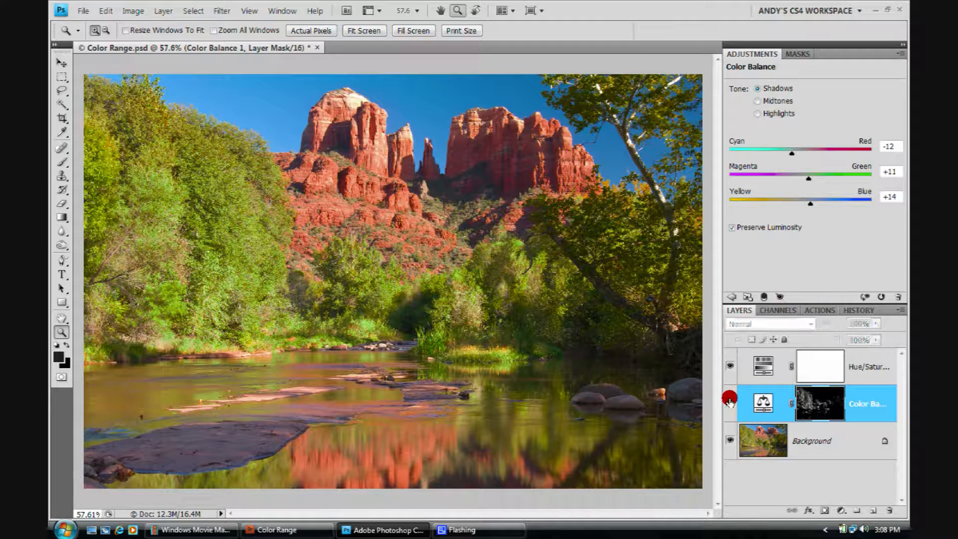
left_click(729, 399)
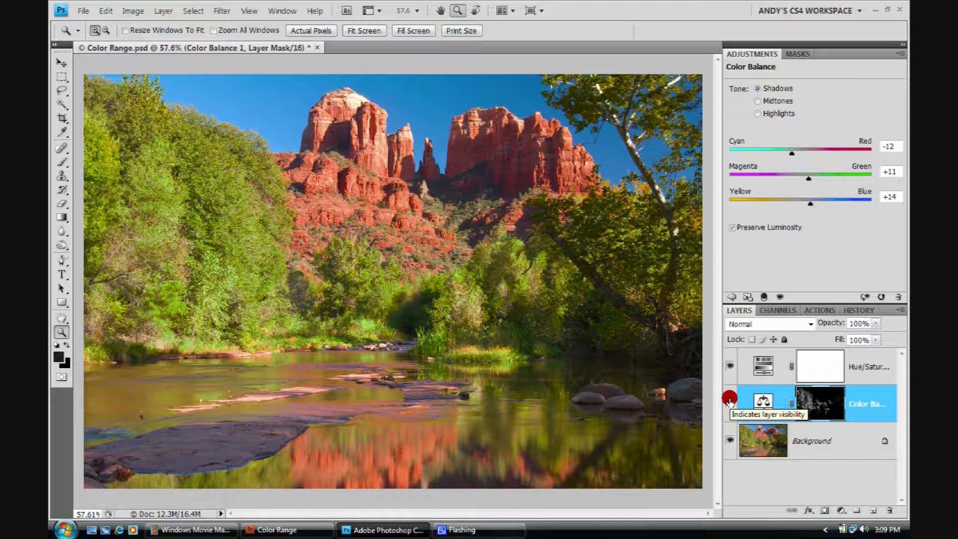
left_click(730, 401)
left_click(729, 403)
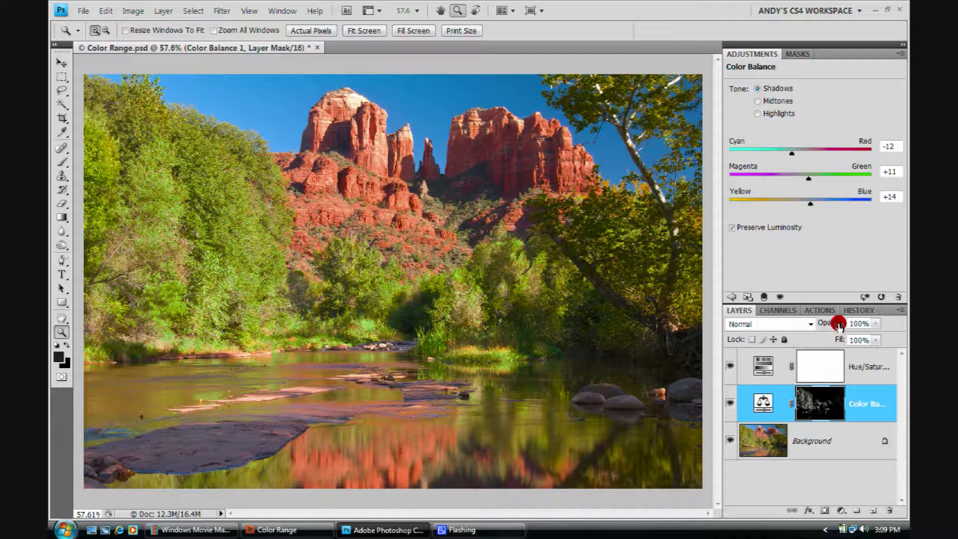
Set the Color Balance layer's opacity to 40% and compare with its visibility toggled.
left_click_drag(837, 322, 799, 327)
left_click(755, 409)
left_click(729, 402)
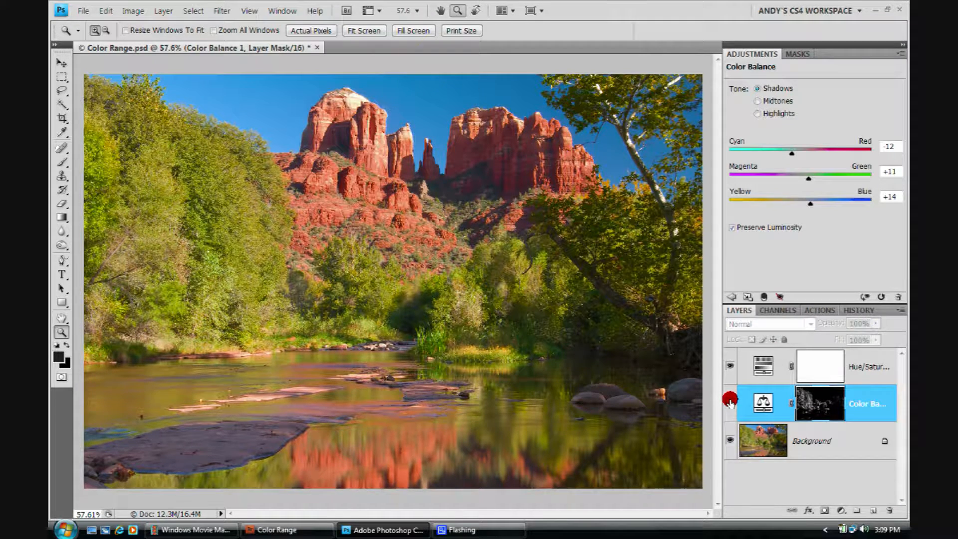
left_click(729, 403)
left_click(729, 402)
left_click(729, 402)
left_click(729, 401)
left_click(729, 403)
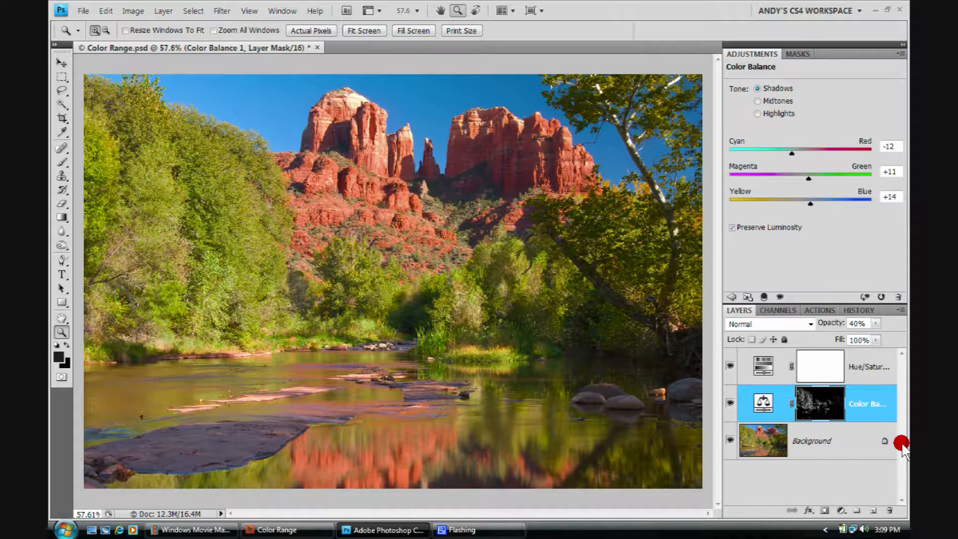
Toggle the Hue/Saturation layer's visibility off and back on to compare the image.
left_click(191, 10)
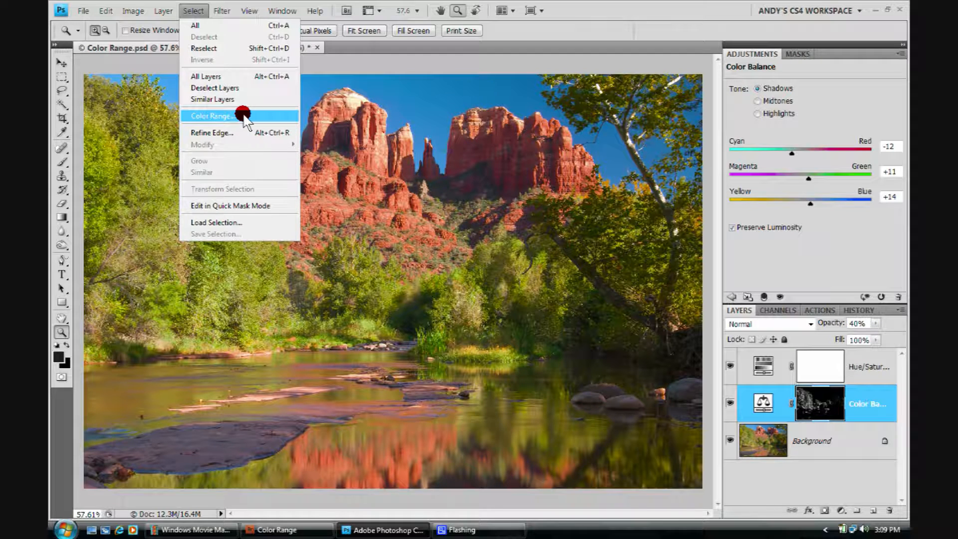
left_click(618, 8)
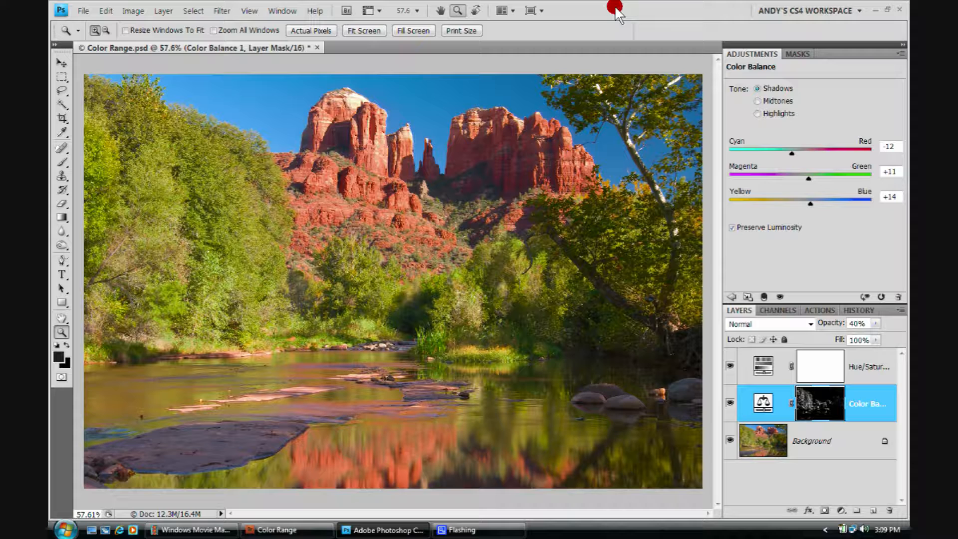
left_click(729, 364)
left_click(729, 364)
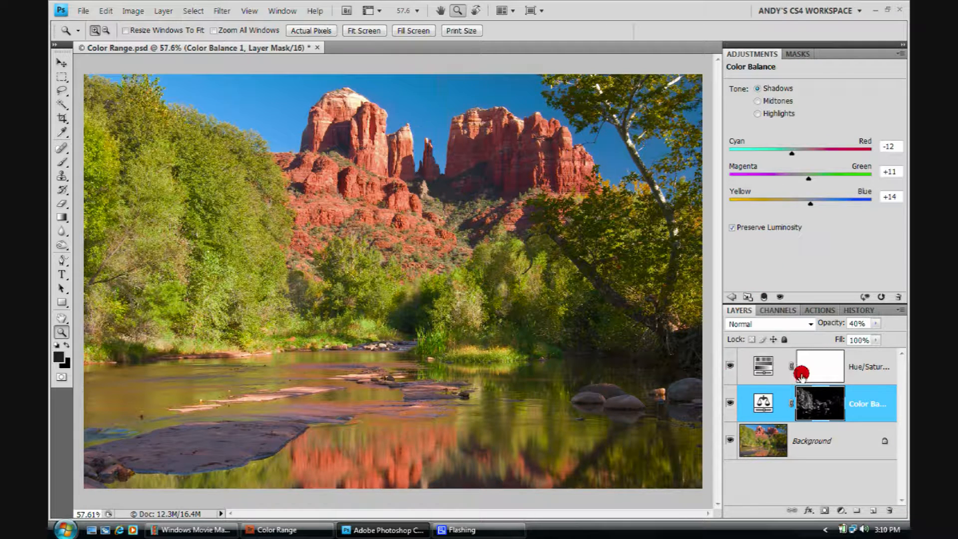
Select the Hue/Saturation layer and sample the foliage colours with Color Range to build its mask selection.
left_click(755, 363)
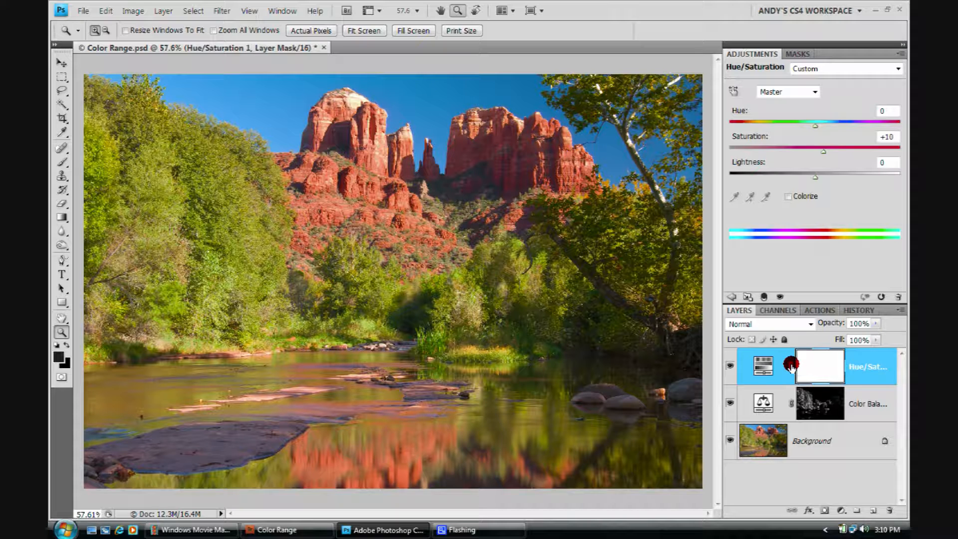
left_click(196, 10)
left_click(214, 116)
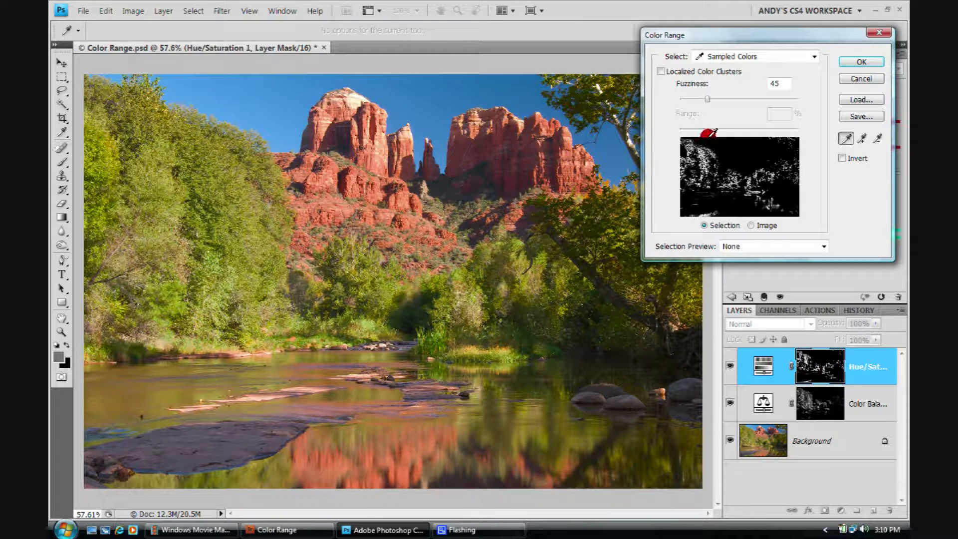
left_click(249, 187)
left_click(221, 215)
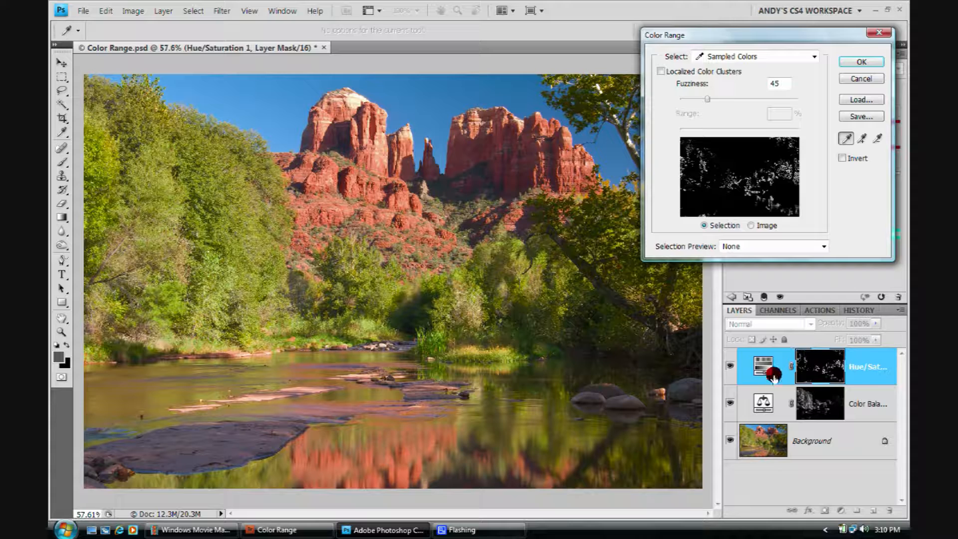
left_click(524, 149)
left_click(418, 269)
left_click(861, 64)
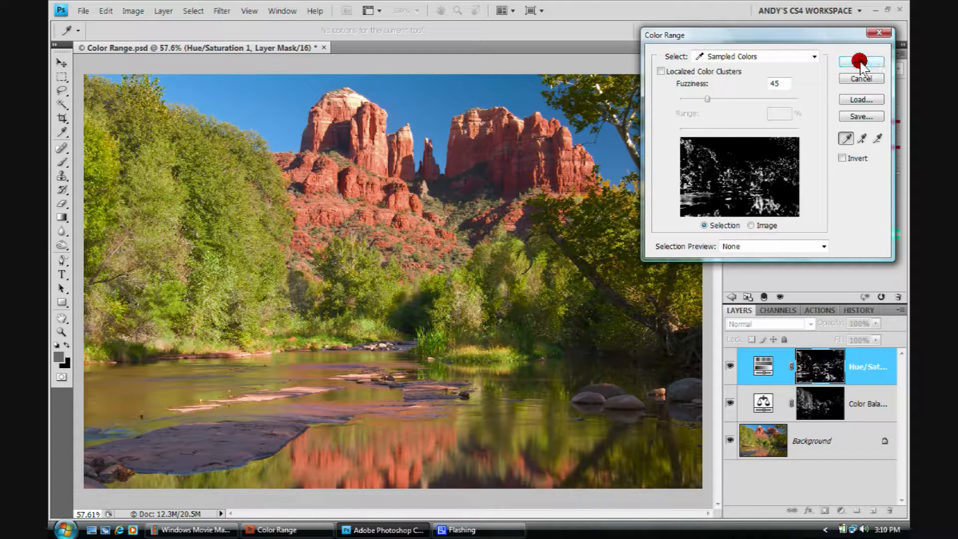